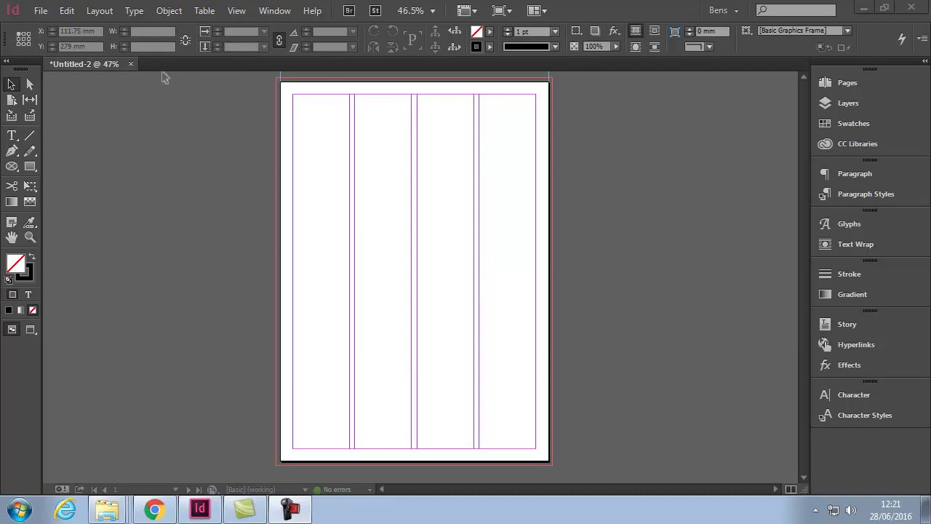
# - Display the rulers around the document from the View menu
pyautogui.click(238, 12)
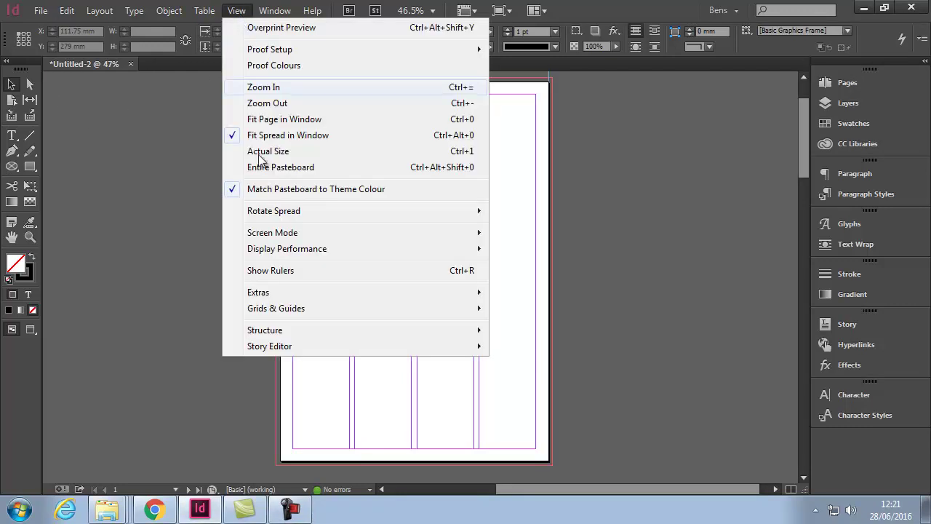
pyautogui.click(274, 272)
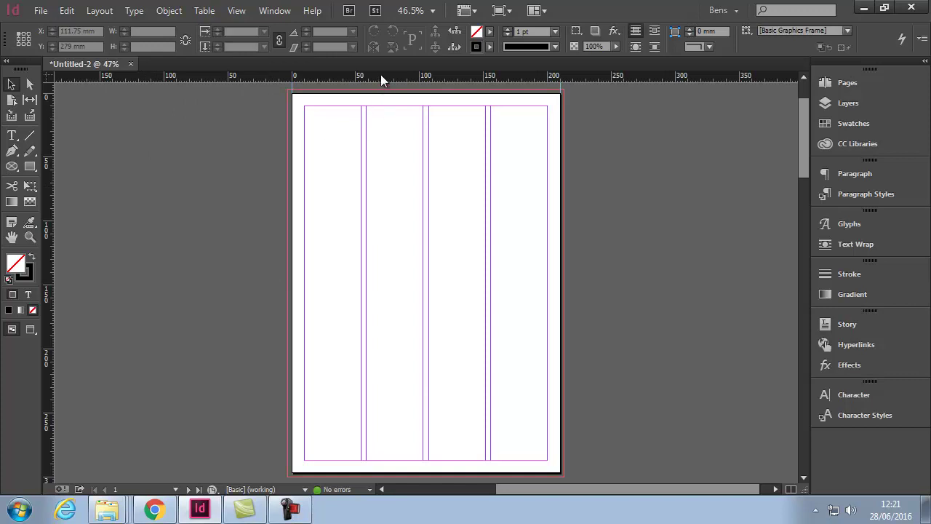
# - Drag a vertical centre guide and three horizontal quarter guides onto page 1, nudging the top one lower
pyautogui.click(12, 85)
pyautogui.moveTo(383, 76); pyautogui.dragTo(400, 284)
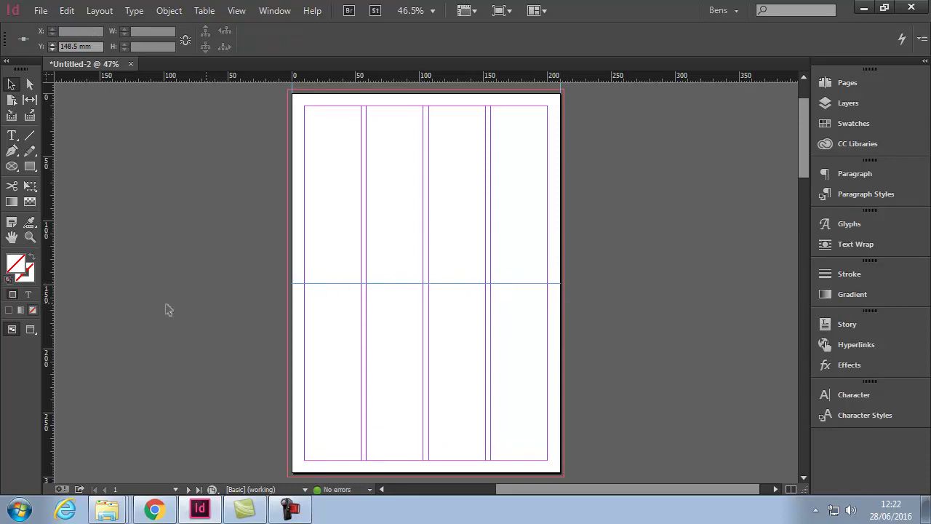
pyautogui.moveTo(45, 273); pyautogui.dragTo(427, 289)
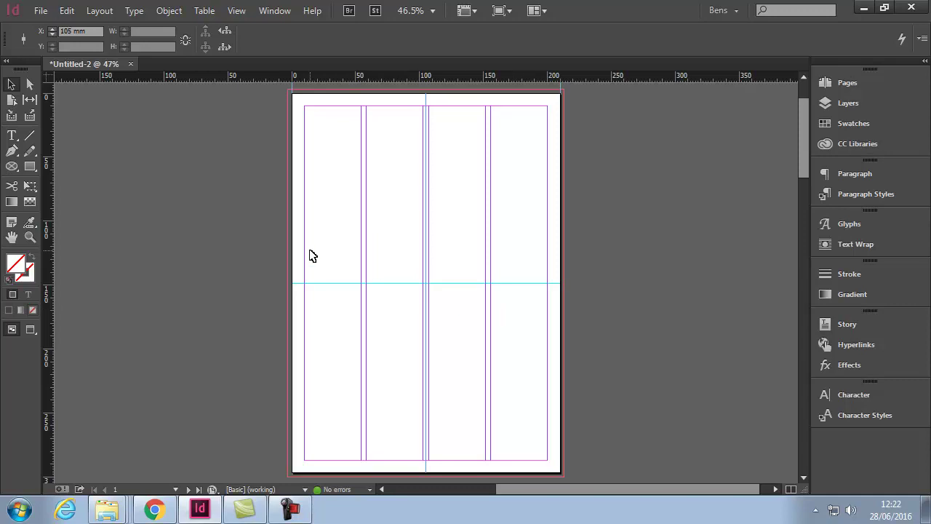
pyautogui.moveTo(333, 76); pyautogui.dragTo(347, 185)
pyautogui.moveTo(330, 74); pyautogui.dragTo(347, 372)
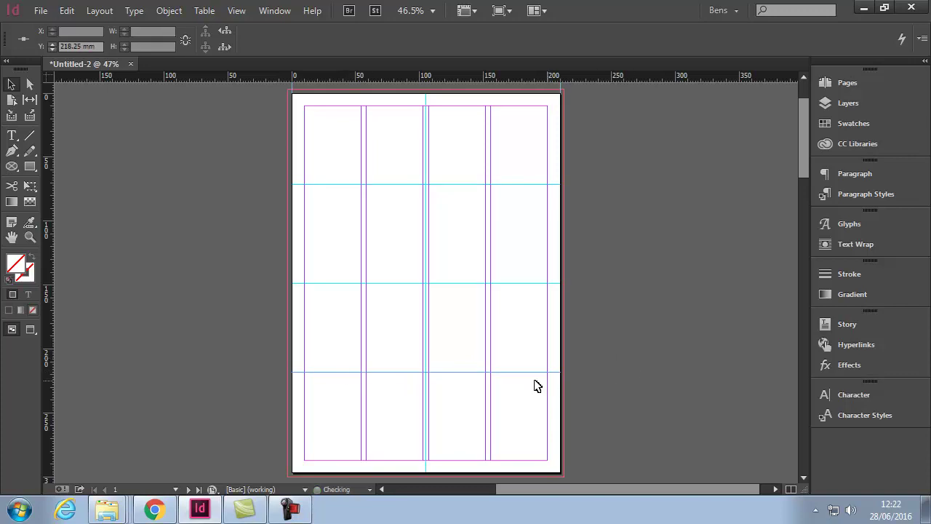
pyautogui.moveTo(529, 185); pyautogui.dragTo(526, 193)
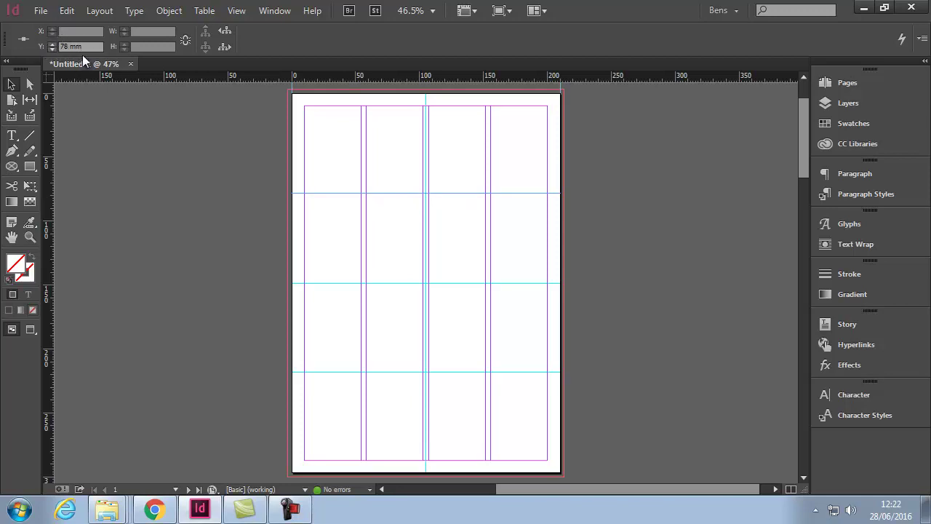
# - Set the selected top guide's Y position to 72 mm
pyautogui.doubleClick(66, 46)
pyautogui.write('72')
pyautogui.press('Return')
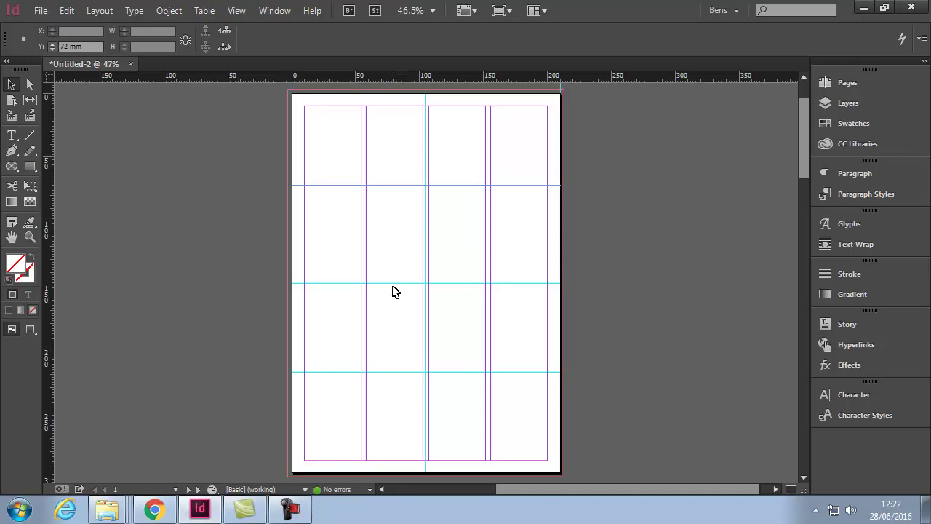
# - Set page 1's column count to 2 in Margins and Columns
pyautogui.click(105, 14)
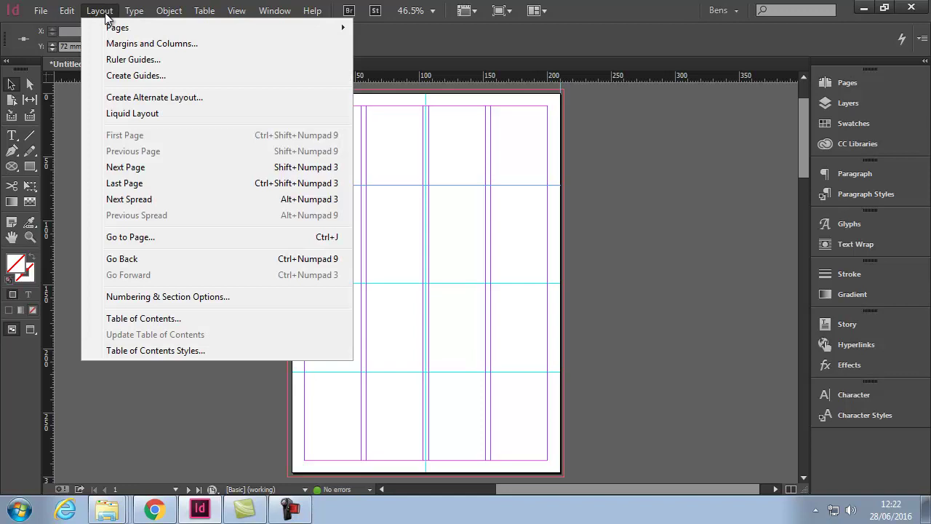
pyautogui.click(122, 44)
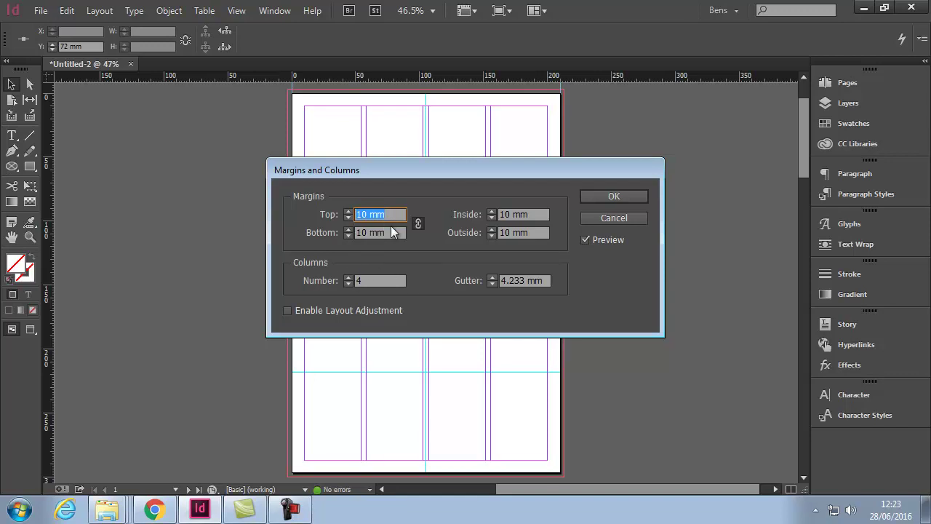
pyautogui.click(349, 283)
pyautogui.click(350, 283)
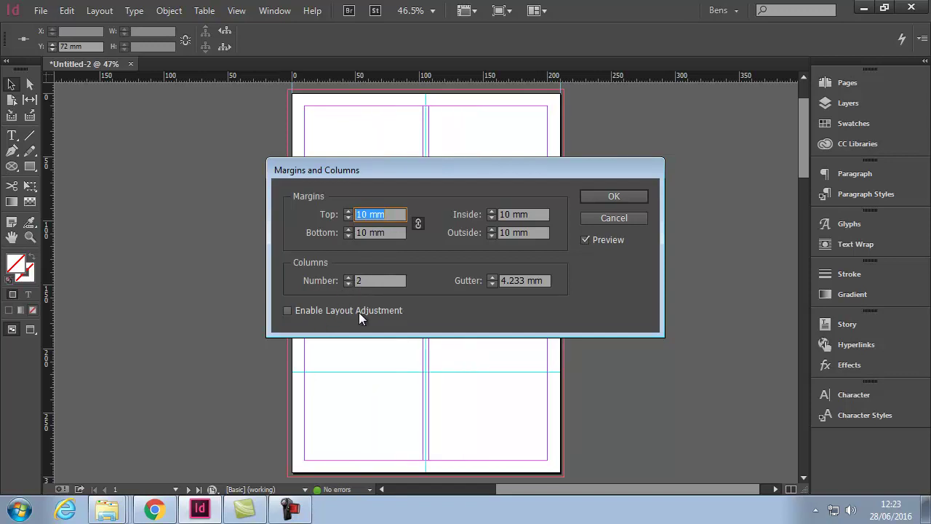
pyautogui.moveTo(532, 172); pyautogui.dragTo(510, 196)
pyautogui.click(589, 228)
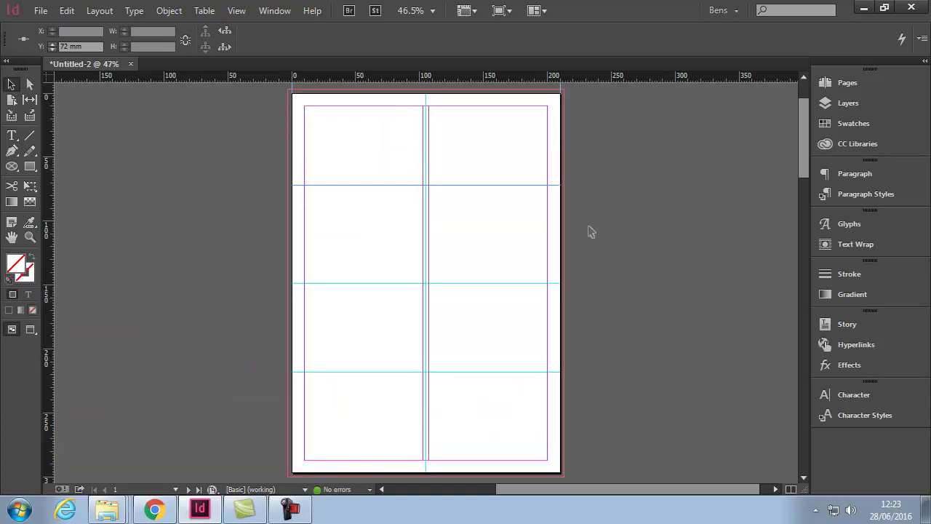
# - Browse the spreads in the Pages panel, ending on spread 2-3 with page 2 selected
pyautogui.click(845, 84)
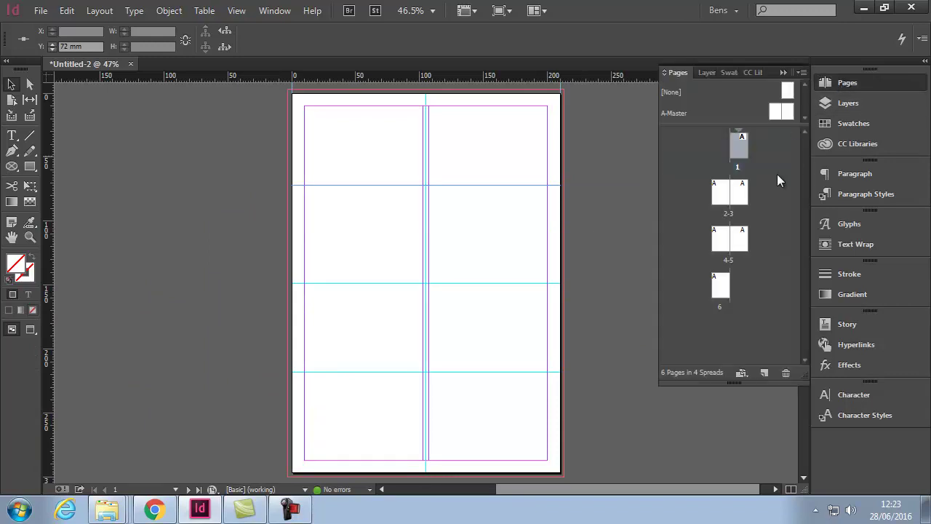
pyautogui.doubleClick(729, 214)
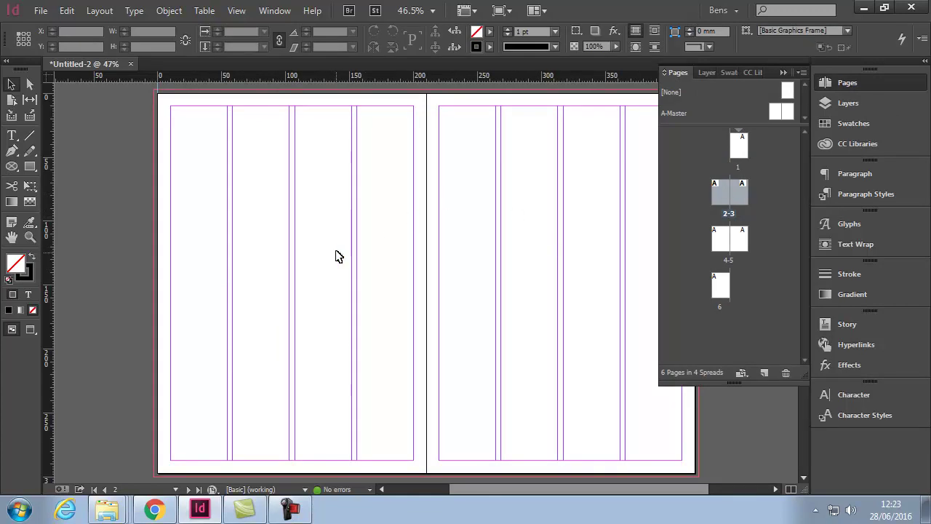
pyautogui.doubleClick(740, 169)
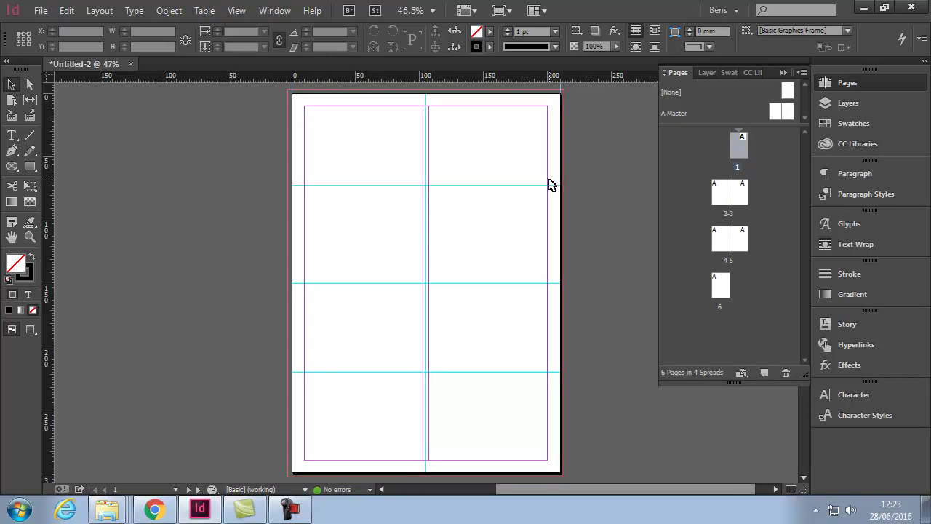
pyautogui.doubleClick(724, 215)
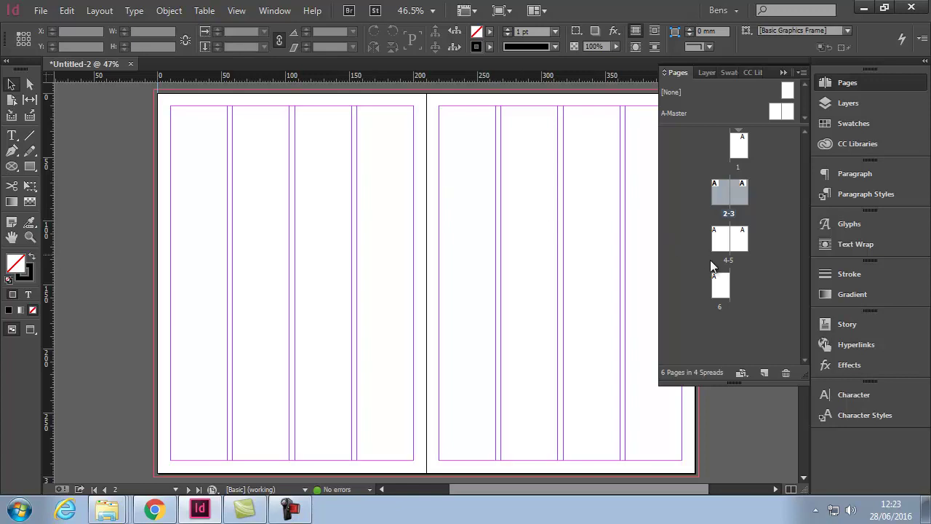
pyautogui.doubleClick(719, 305)
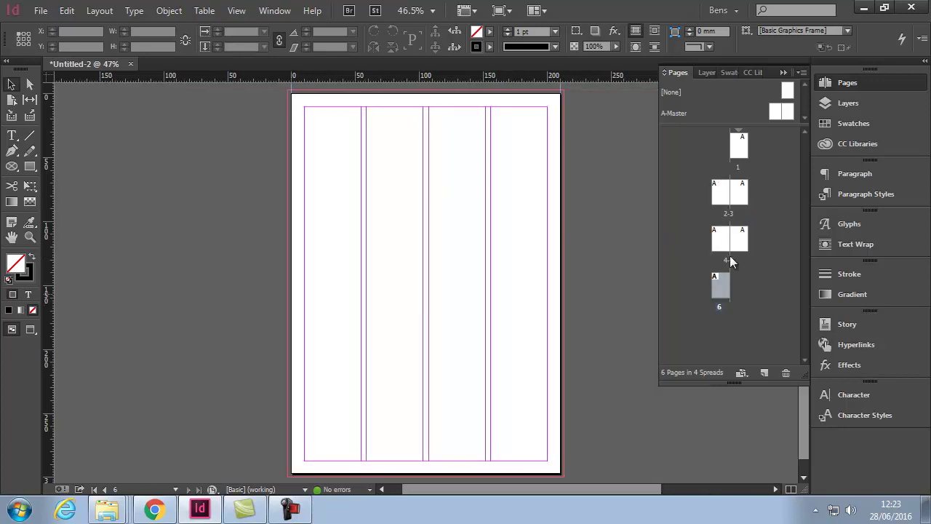
pyautogui.doubleClick(730, 211)
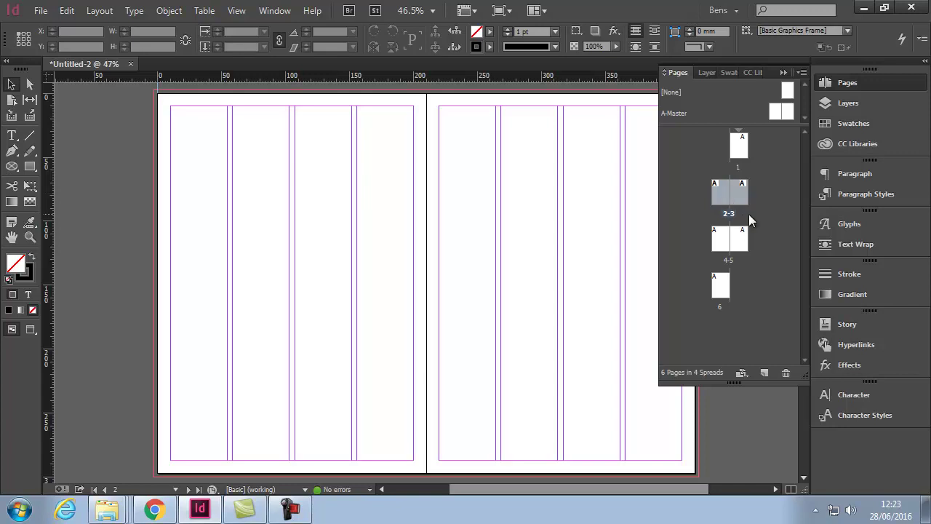
pyautogui.keyDown('ctrl'); pyautogui.click(737, 212); pyautogui.keyUp('ctrl')
pyautogui.click(719, 193)
# - Select only page 2 of spread 2-3 in the Pages panel
pyautogui.click(739, 197)
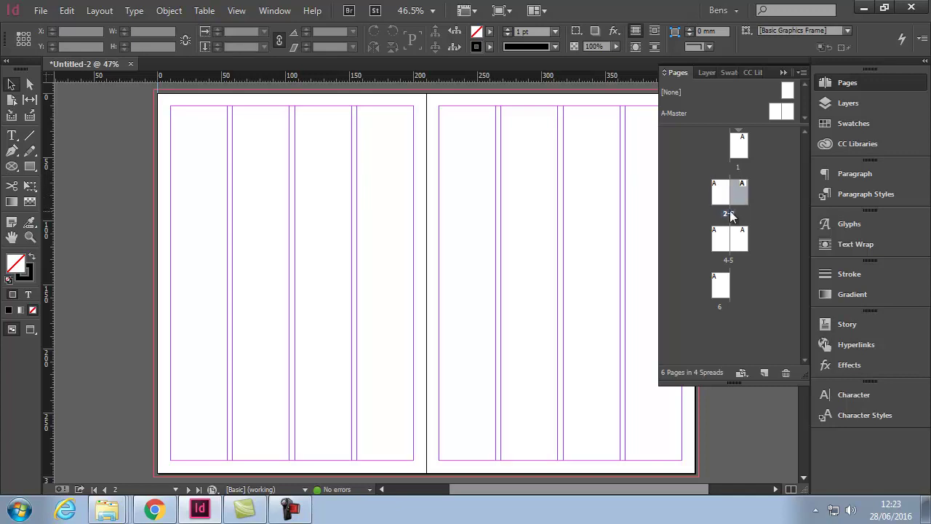
pyautogui.click(728, 214)
pyautogui.click(774, 206)
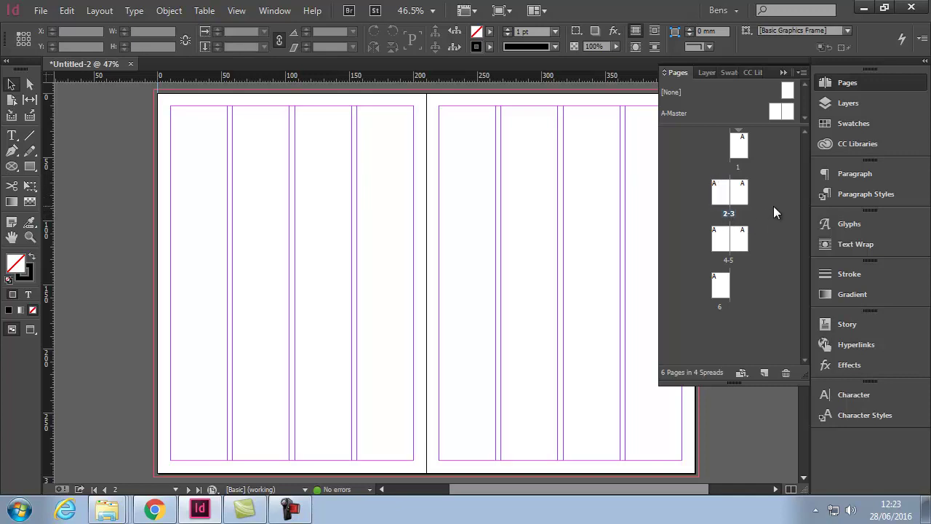
pyautogui.click(725, 201)
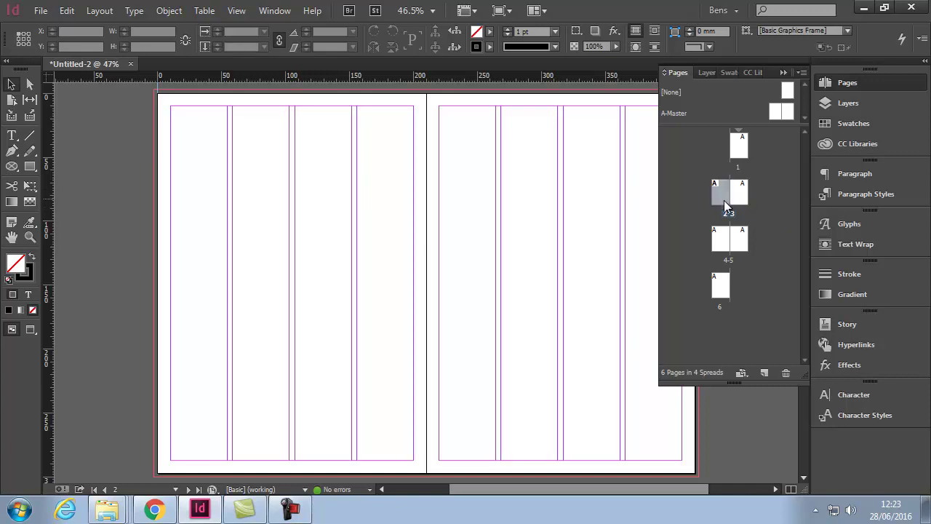
pyautogui.click(738, 149)
pyautogui.click(722, 195)
# - Set page 2's column count to 1 in Margins and Columns
pyautogui.click(104, 11)
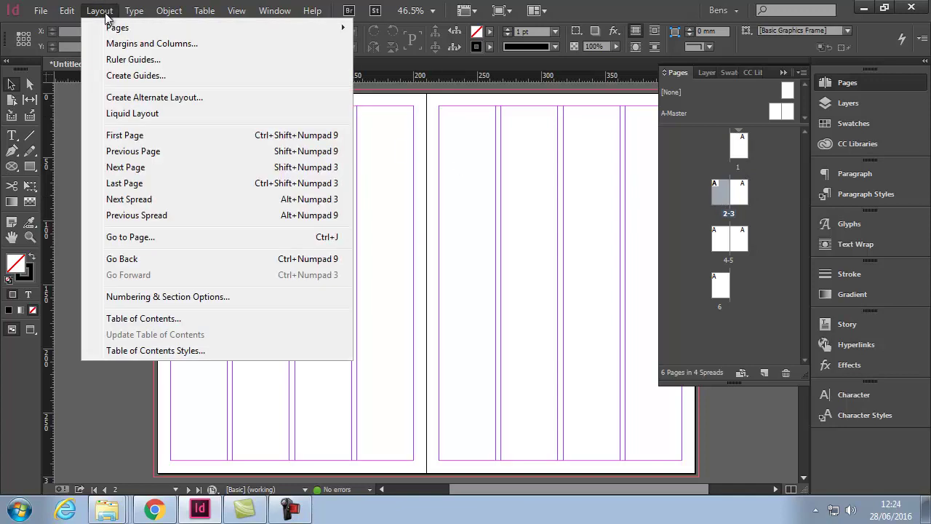
pyautogui.click(127, 44)
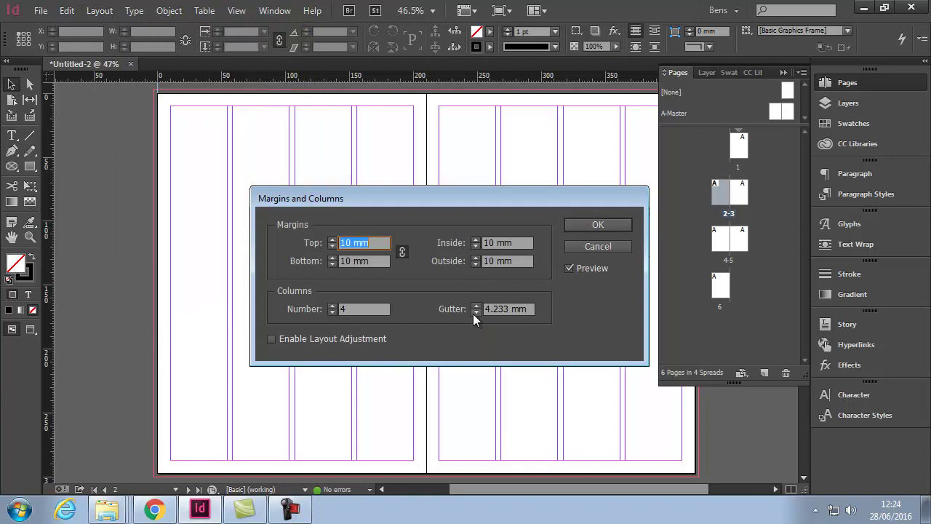
pyautogui.click(332, 311)
pyautogui.click(333, 312)
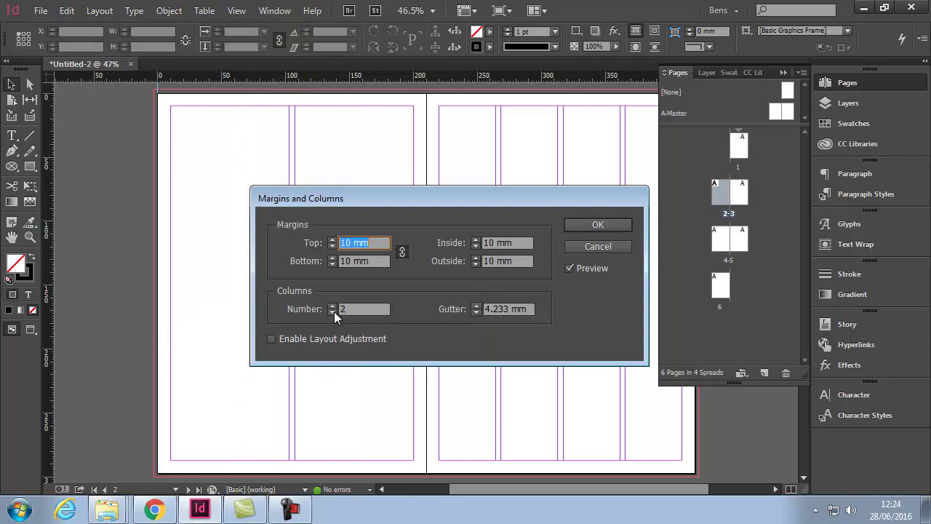
pyautogui.click(332, 312)
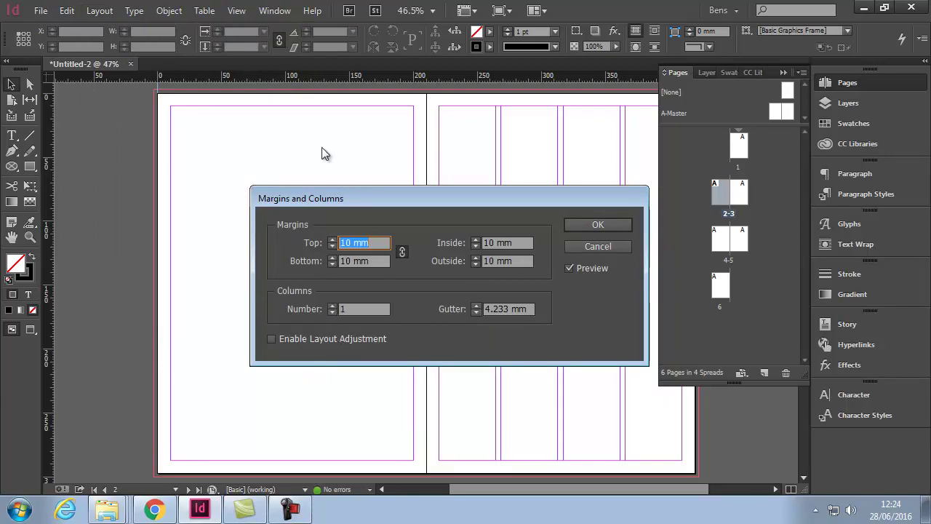
pyautogui.click(597, 224)
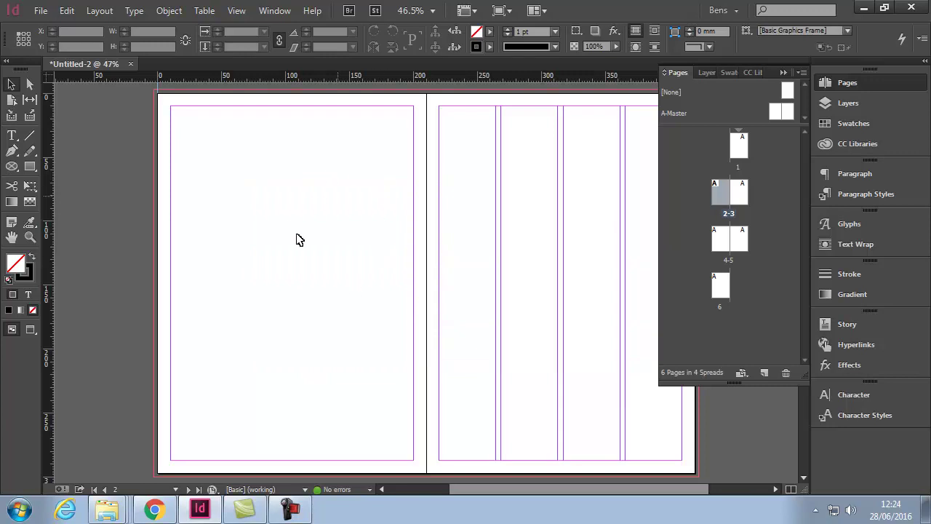
pyautogui.doubleClick(746, 143)
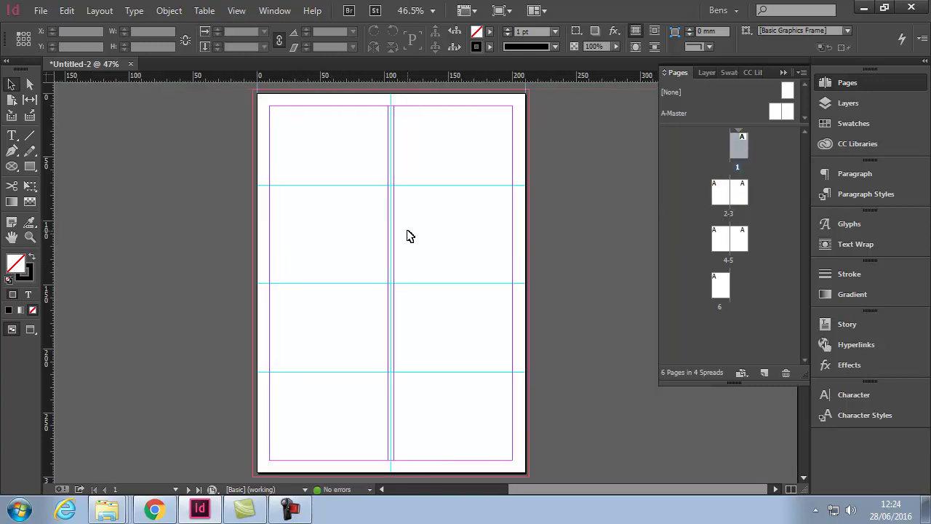
pyautogui.doubleClick(728, 214)
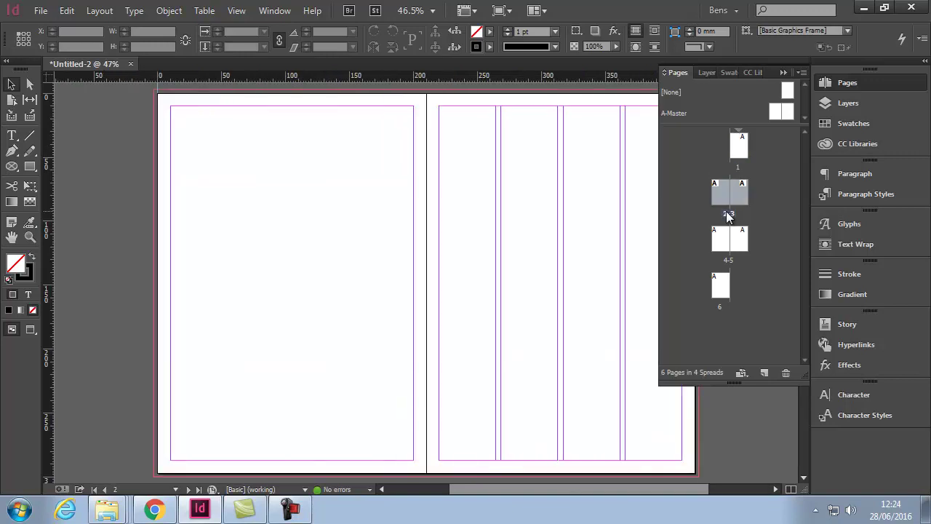
pyautogui.doubleClick(737, 149)
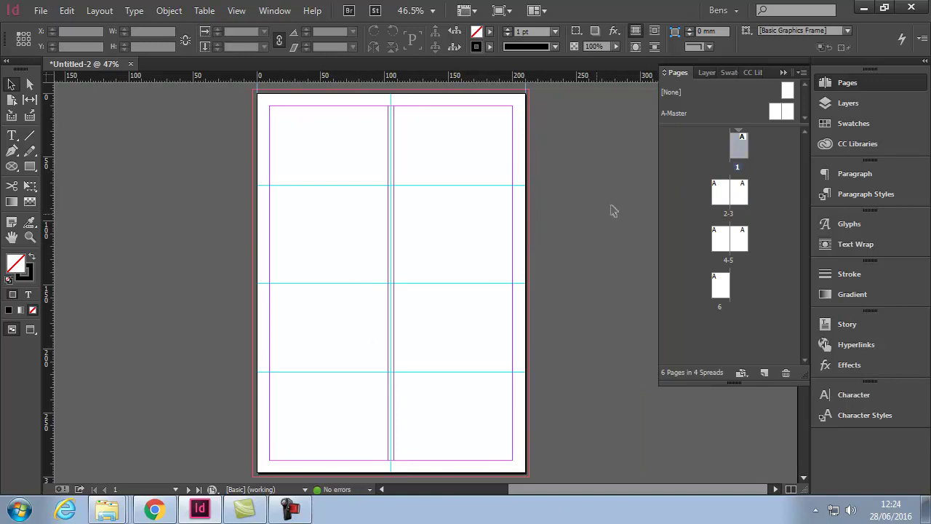
pyautogui.doubleClick(733, 214)
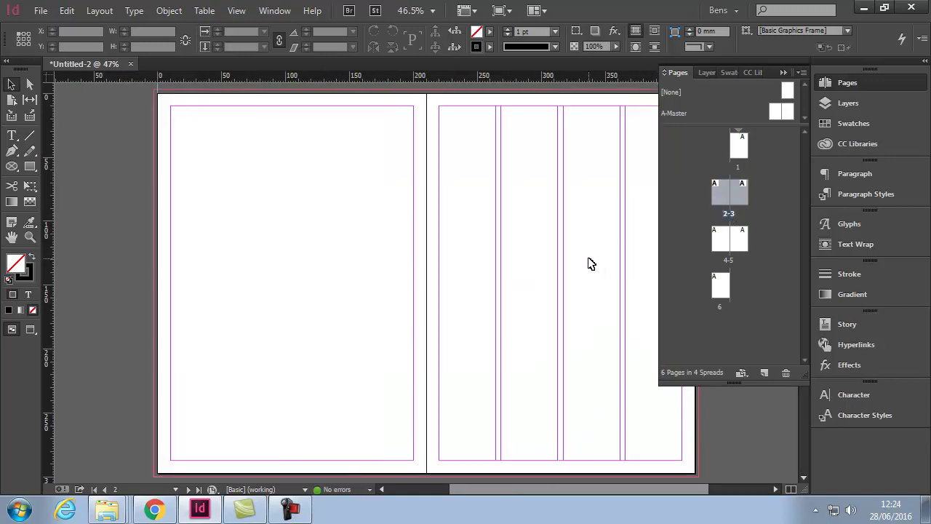